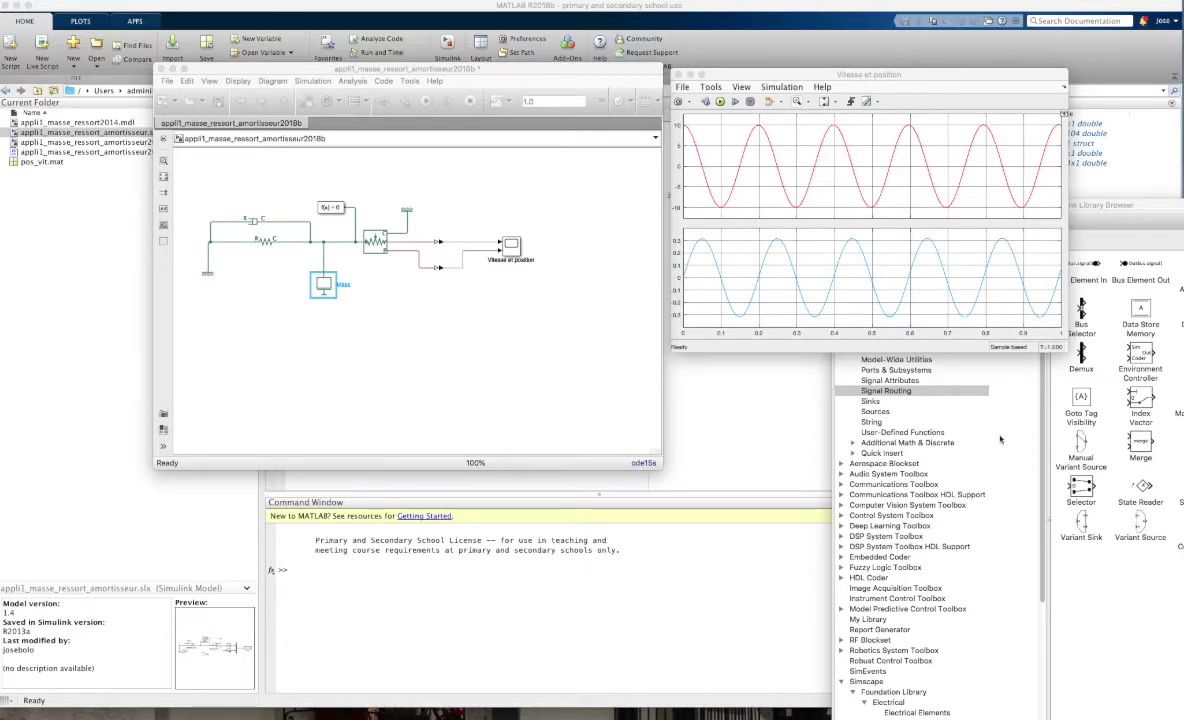
- Bring the Simulink Library Browser into view and show the Simscape Foundation Library's mechanical Translational Elements
left_click(1000, 438)
left_click_drag(977, 205, 799, 45)
scroll(740, 573, "down", 3)
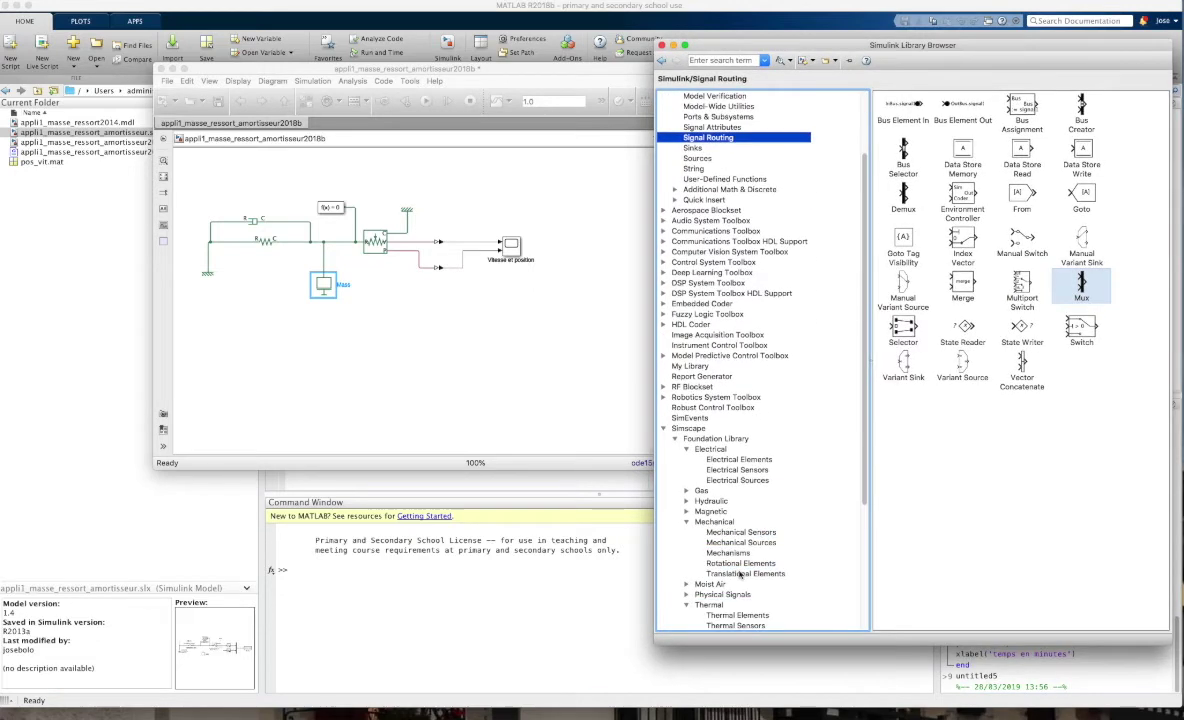
left_click(715, 522)
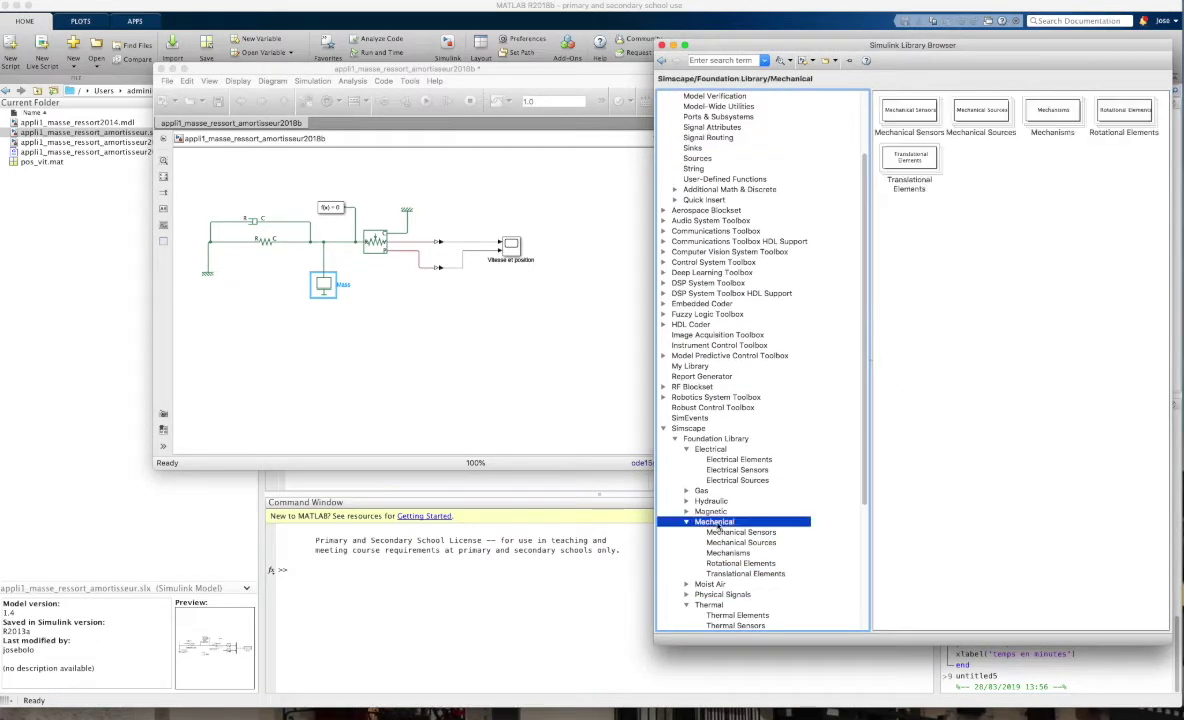
left_click(750, 574)
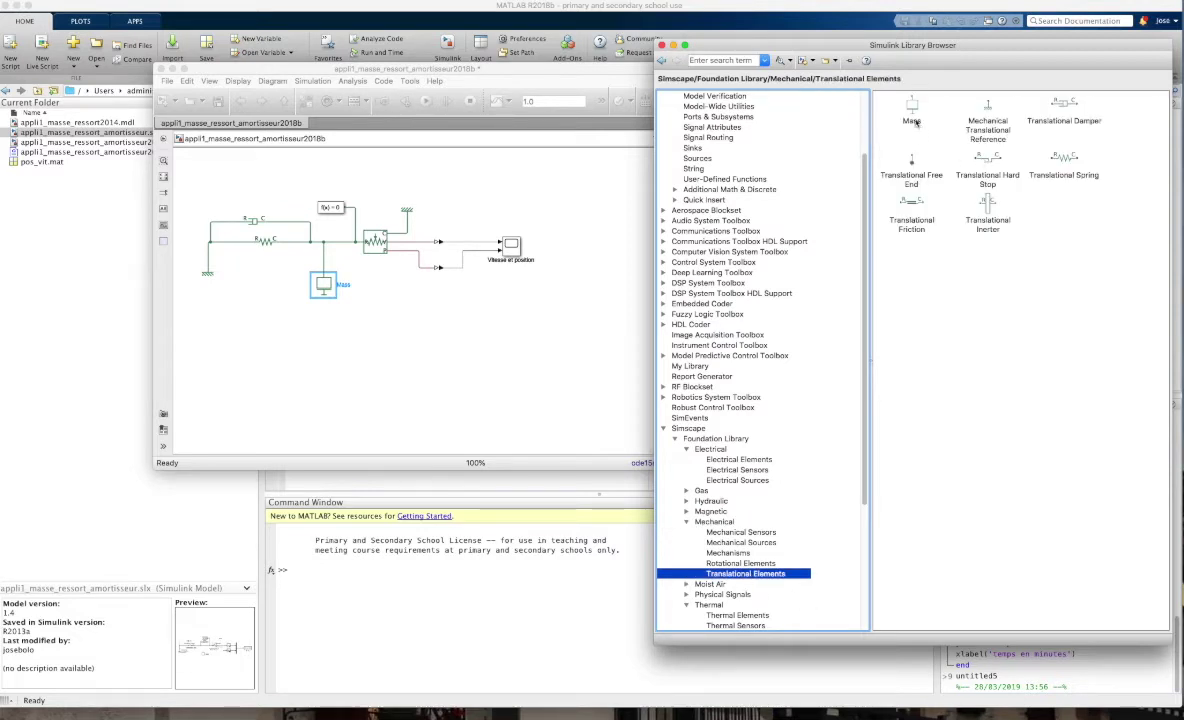
- Inspect the model's Mass block, checking its mass parameter and the initial values of its variables
left_click(324, 289)
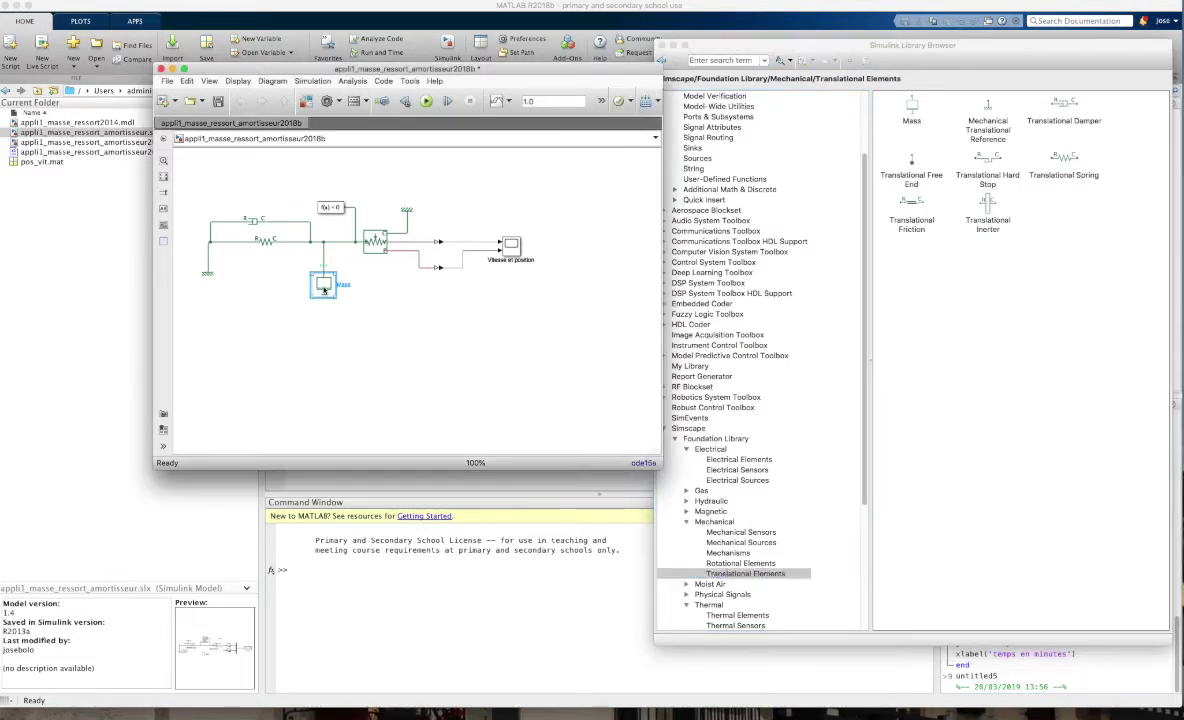
double_click(324, 287)
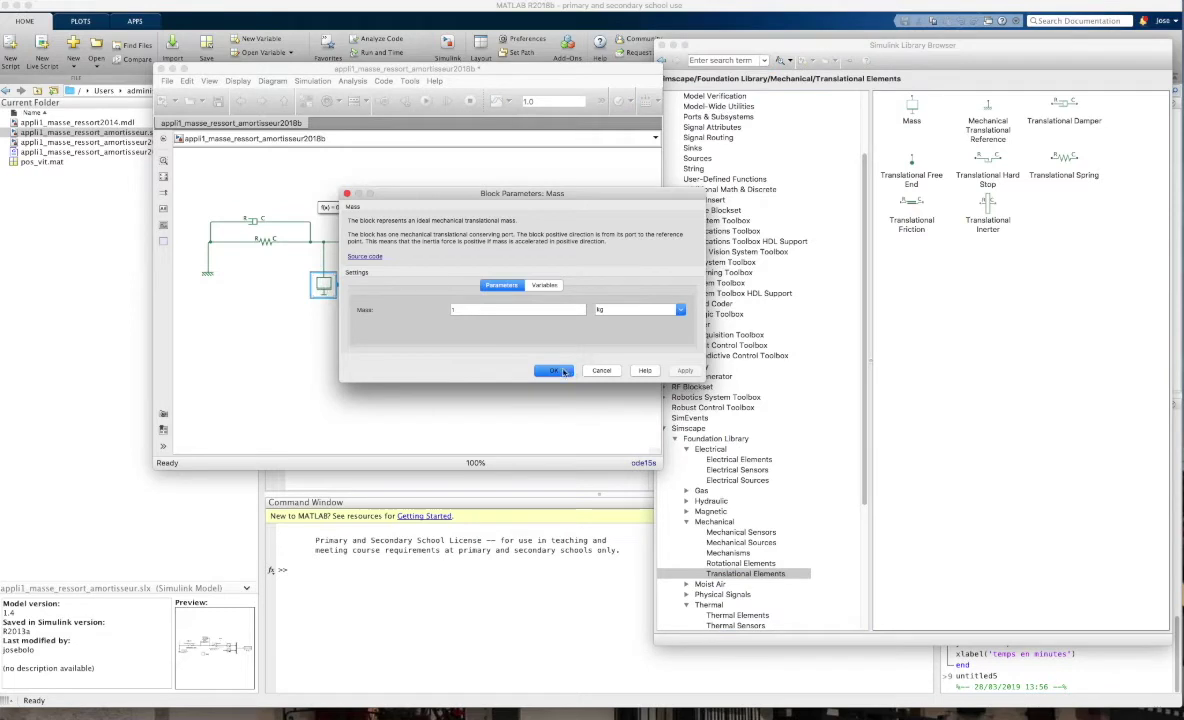
left_click(545, 288)
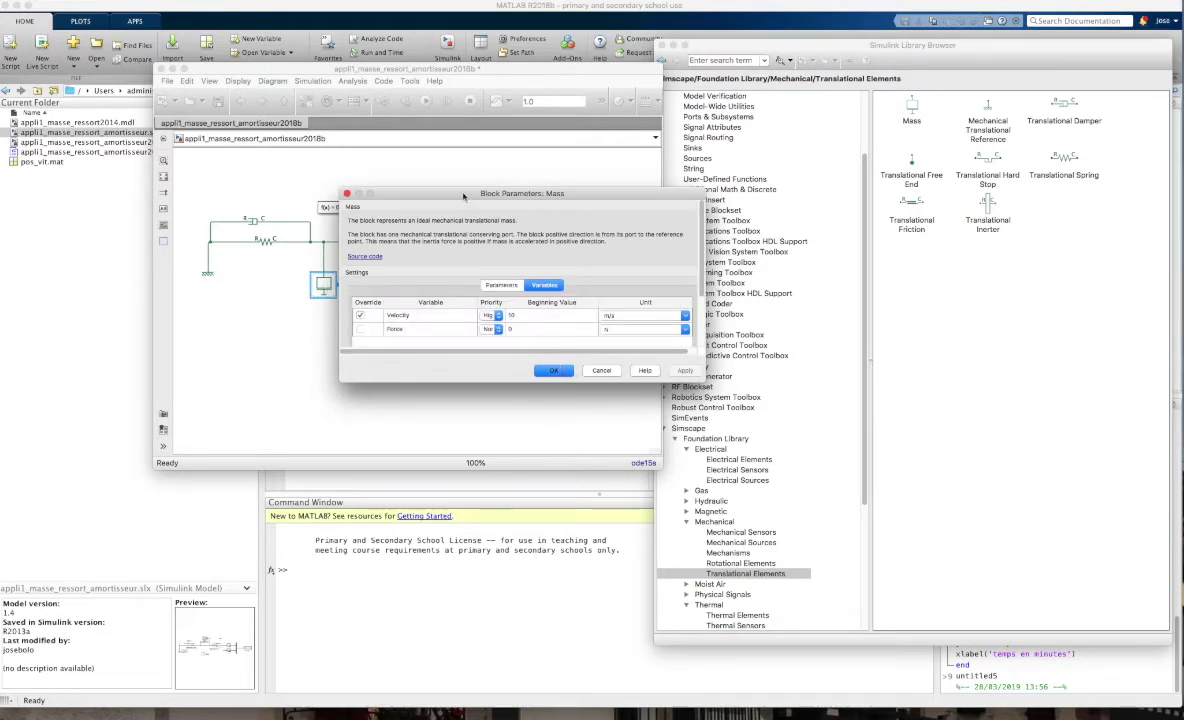
left_click_drag(432, 192, 555, 188)
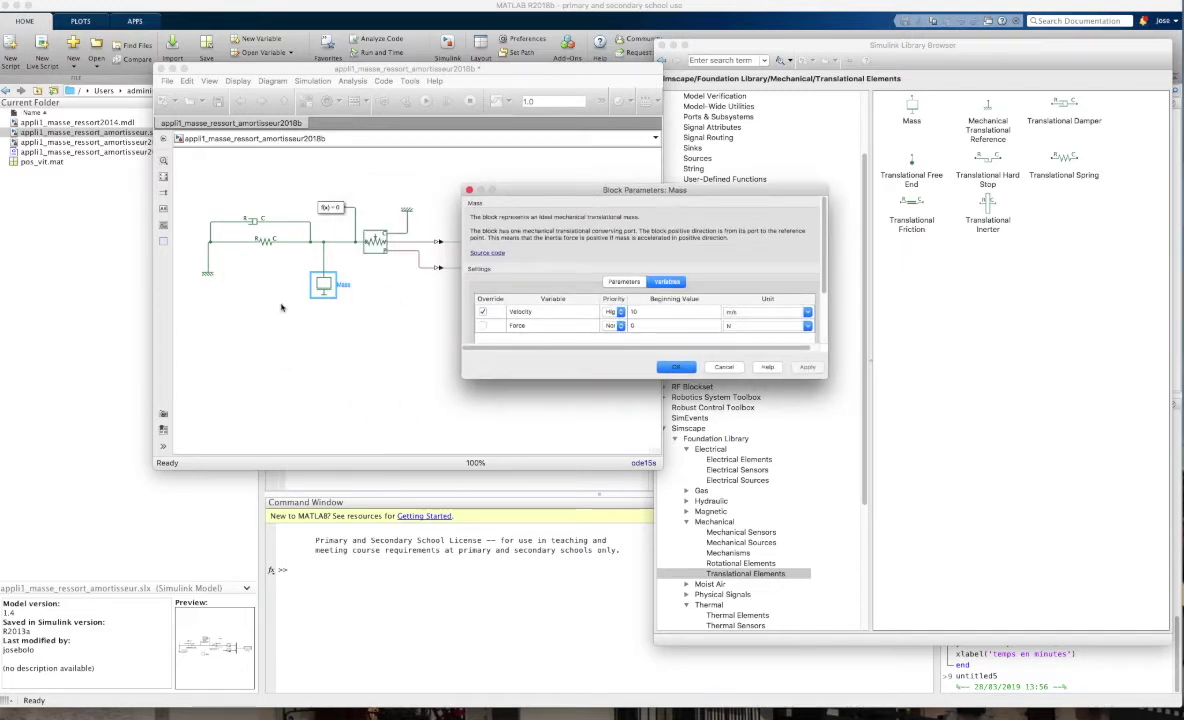
left_click(688, 368)
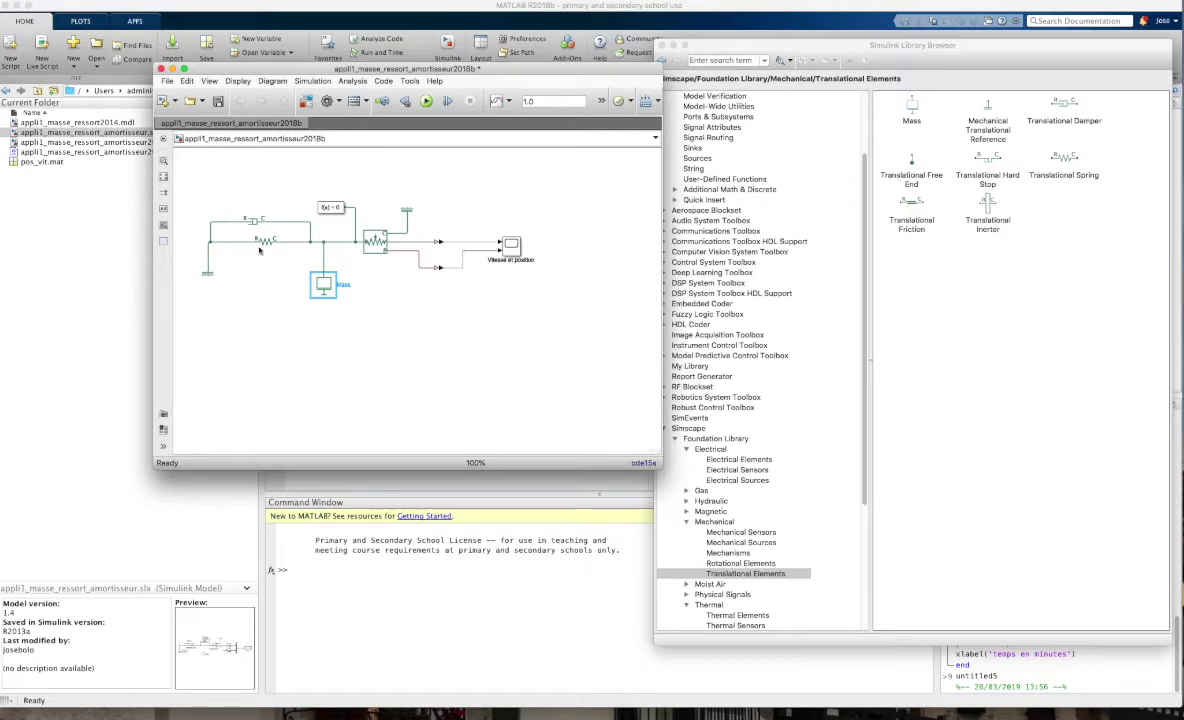
- Review the parameters of the library's Translational Spring and Translational Damper, and of the damper in the model
double_click(1066, 160)
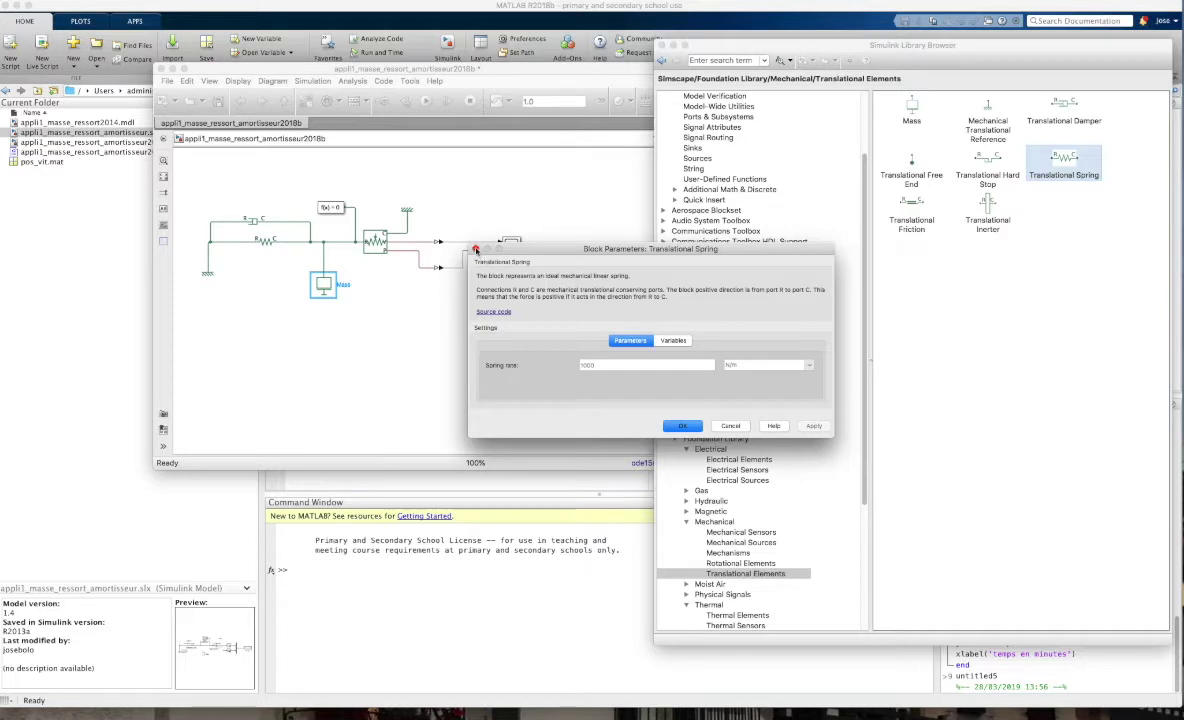
left_click(476, 249)
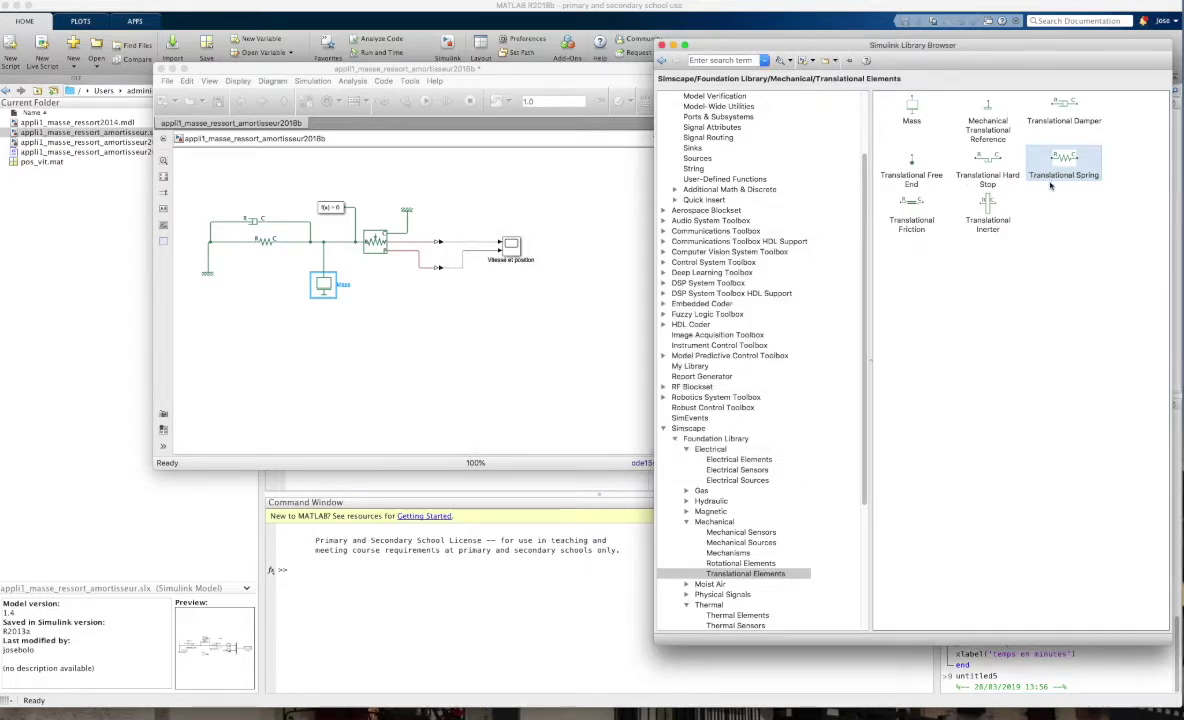
double_click(1064, 118)
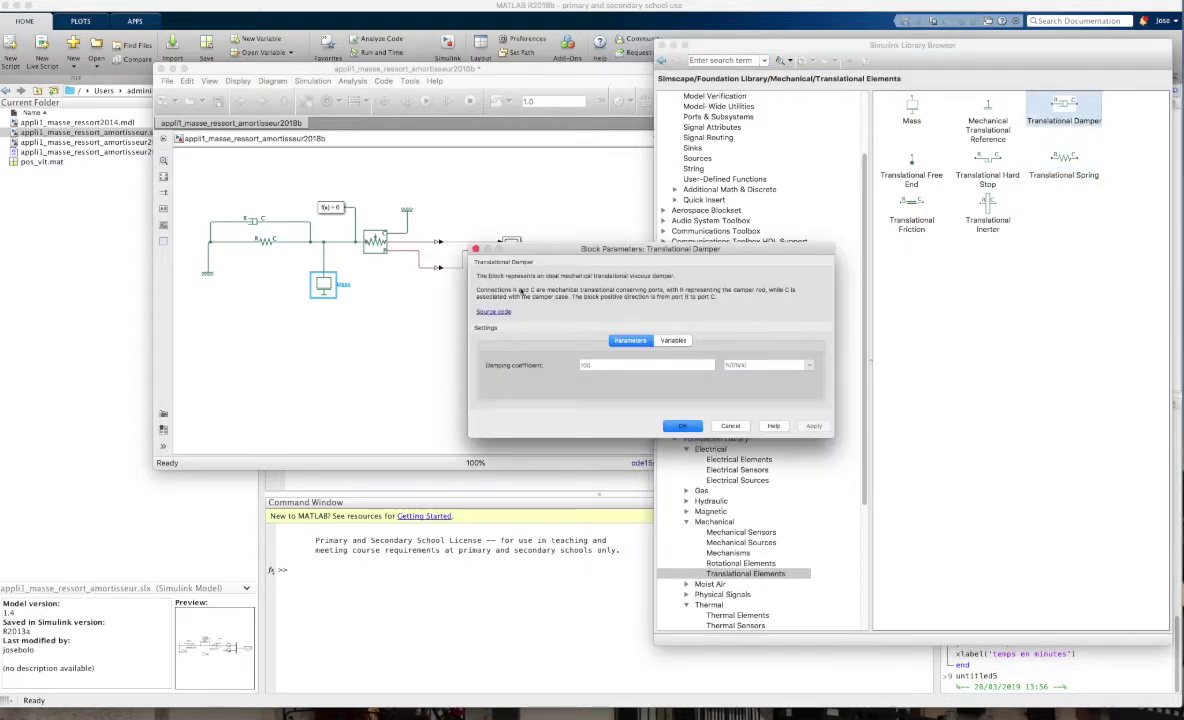
left_click(476, 249)
double_click(255, 220)
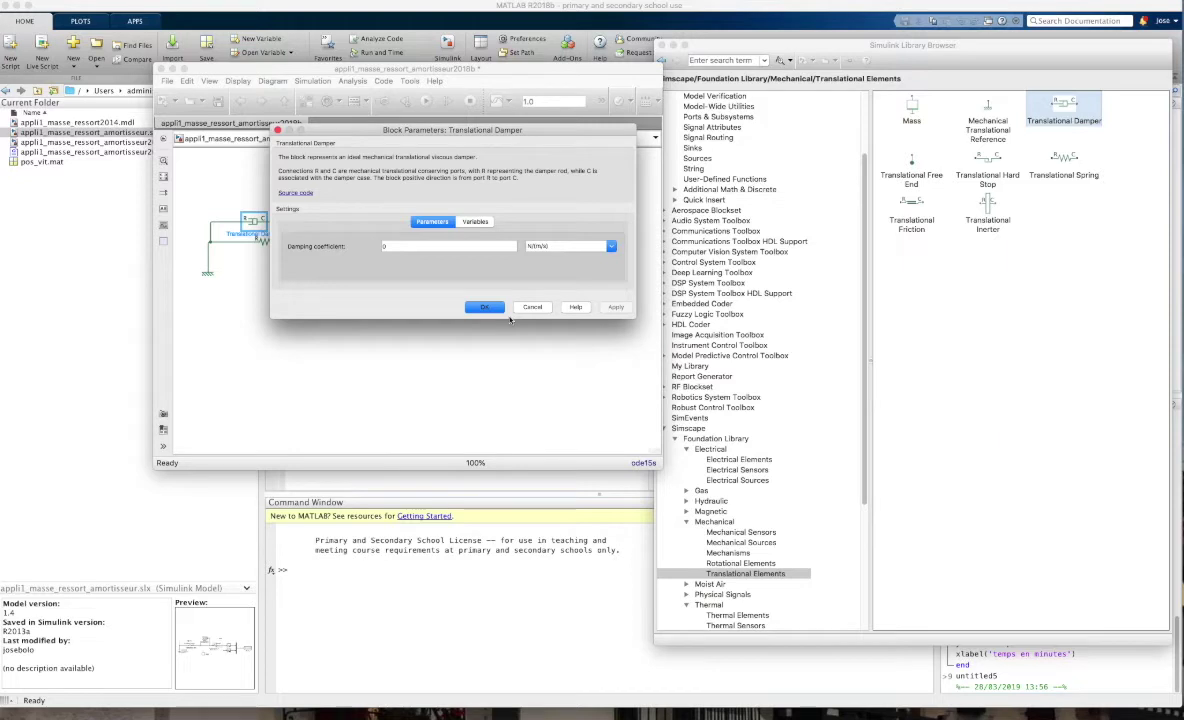
left_click(484, 307)
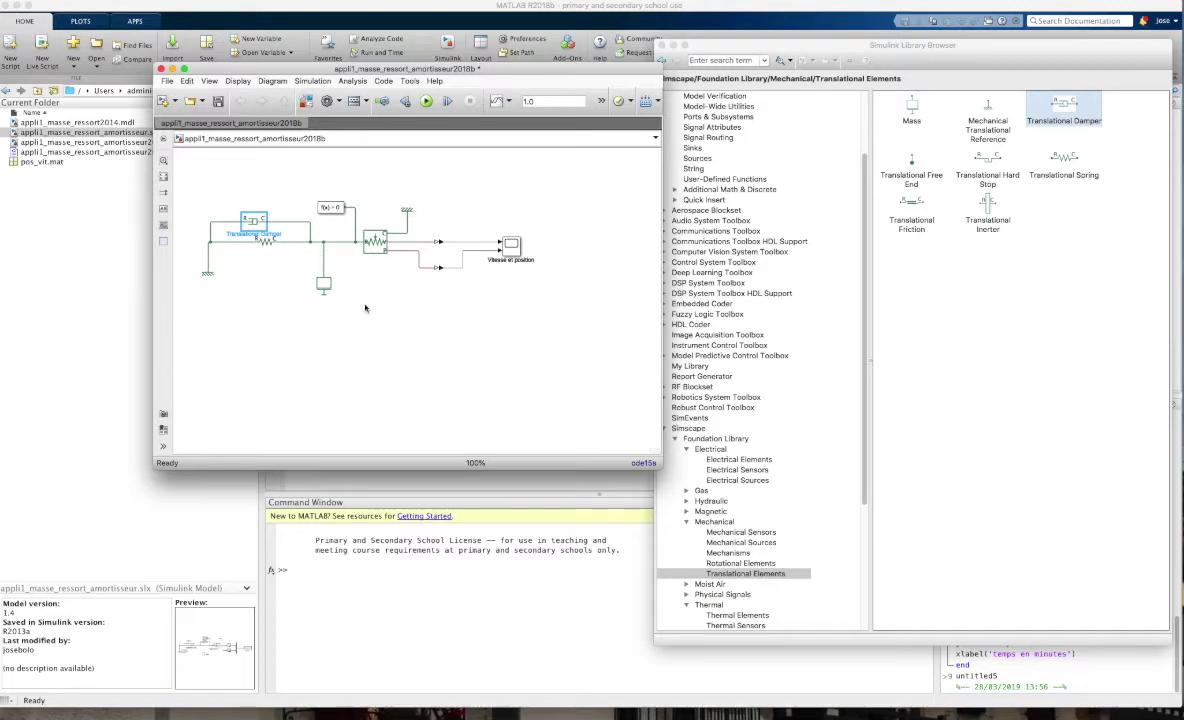
- Browse the Simscape Mechanical Sensors and Utilities libraries for the motion sensor, signal converter and solver blocks used in the model
left_click(737, 533)
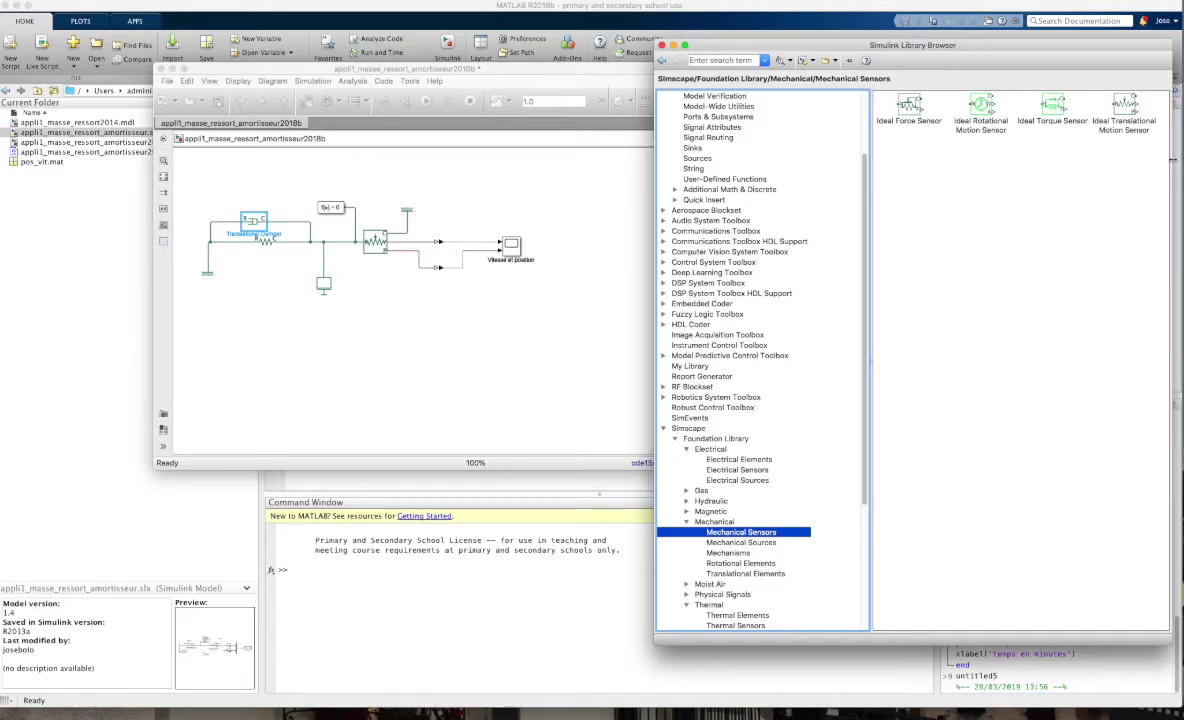
left_click(380, 243)
left_click(451, 274)
scroll(737, 560, "down", 4)
scroll(737, 540, "down", 2)
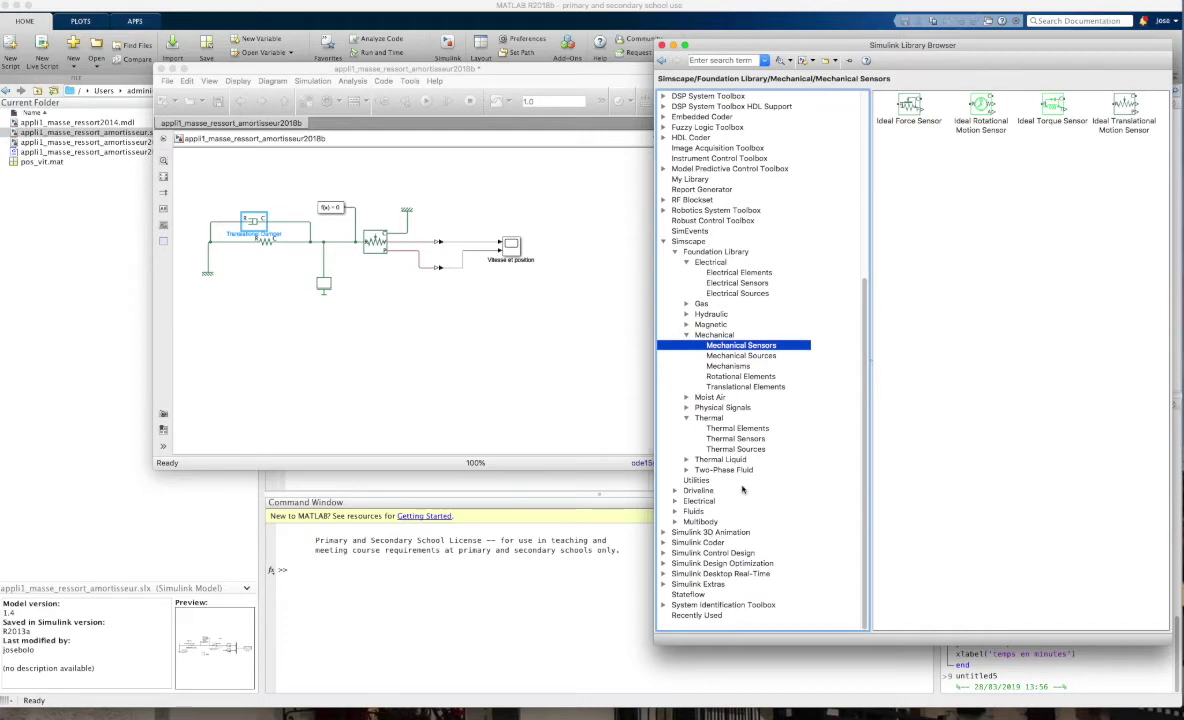
left_click(700, 480)
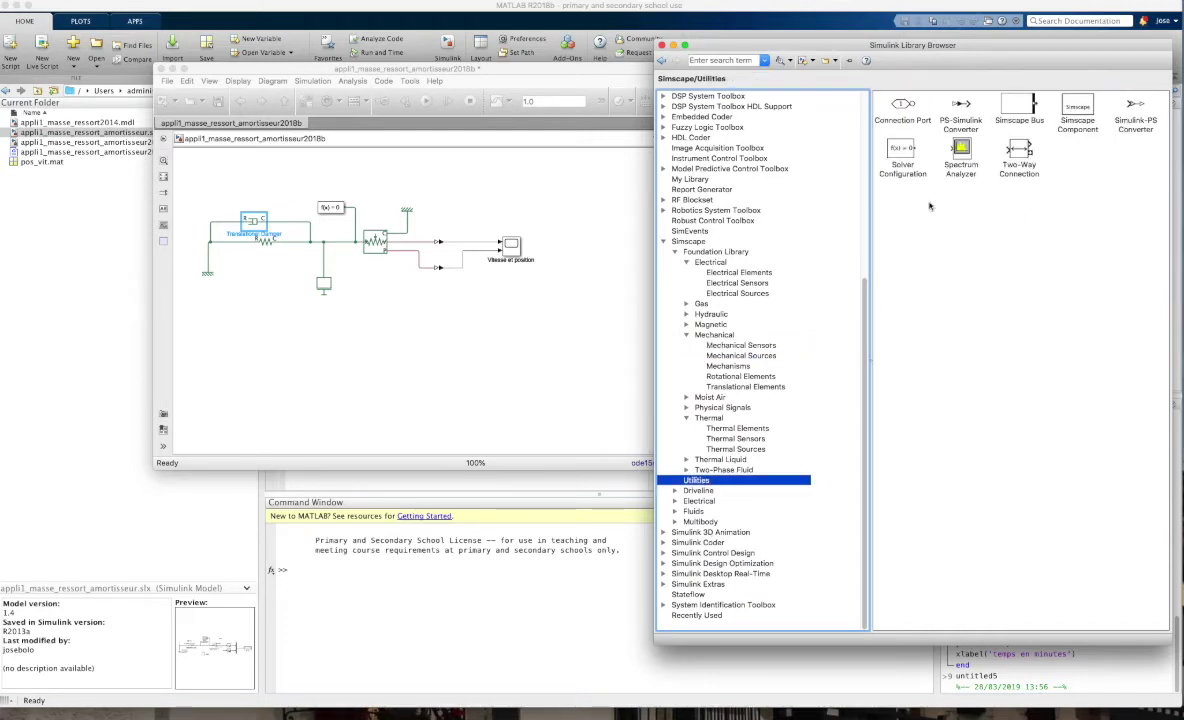
- Point out the two signal converters in the model and open the Vitesse et position scope
left_click(445, 247)
left_click(450, 268)
left_click(517, 253)
double_click(517, 253)
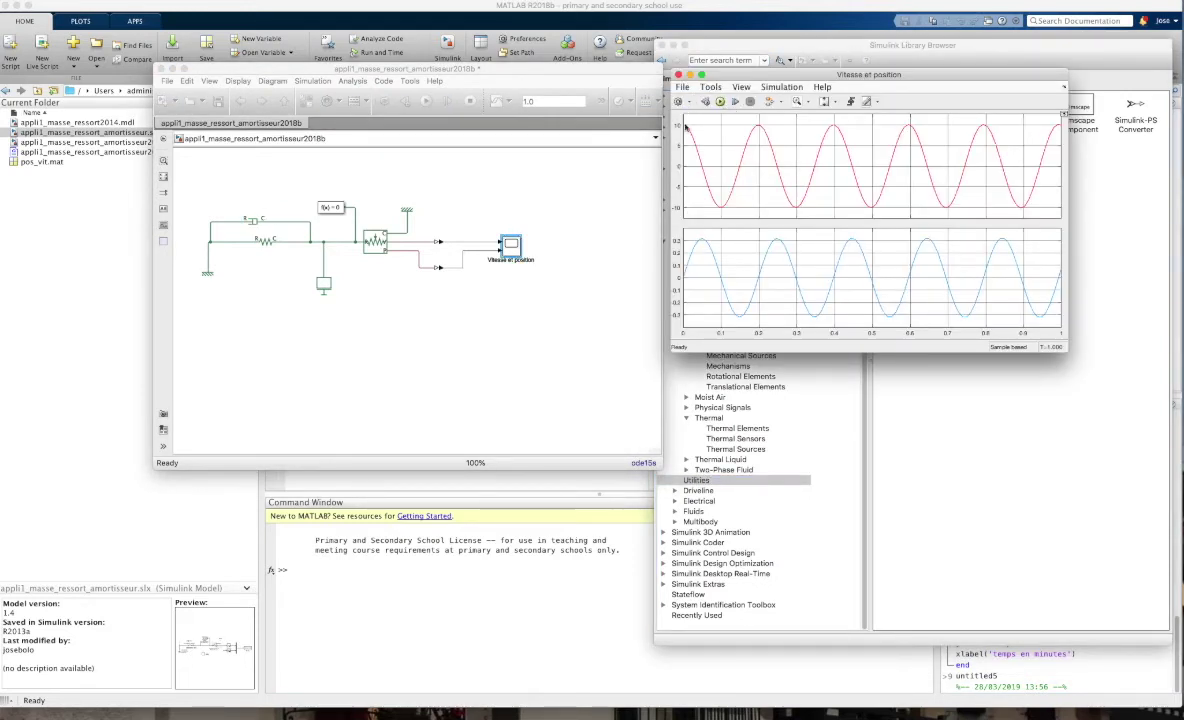
- Try a side-by-side layout for the scope's two plots and restore the layout with one plot above the other
left_click(678, 101)
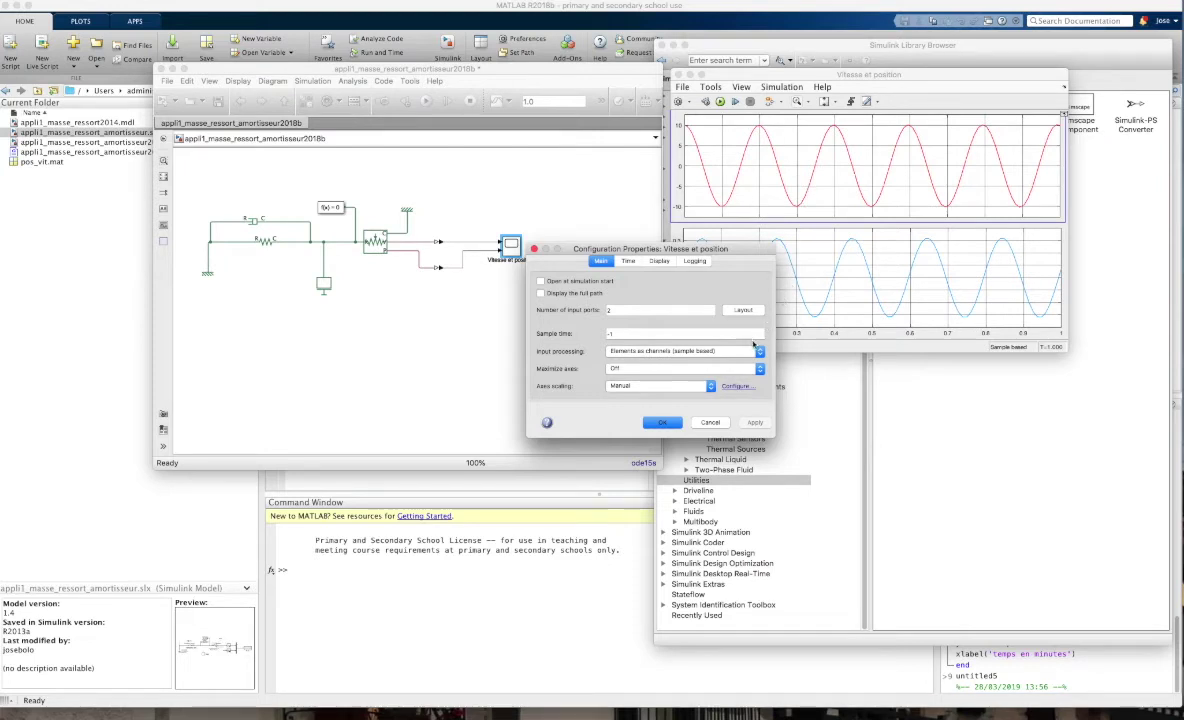
left_click(745, 311)
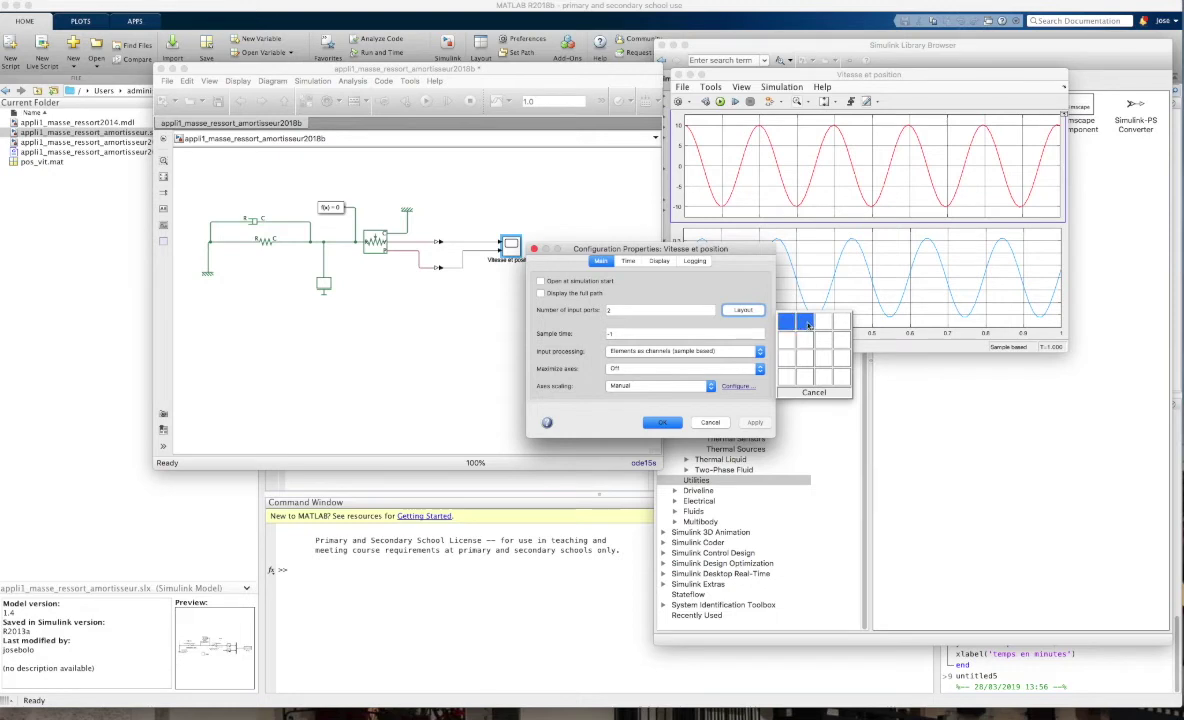
left_click(788, 343)
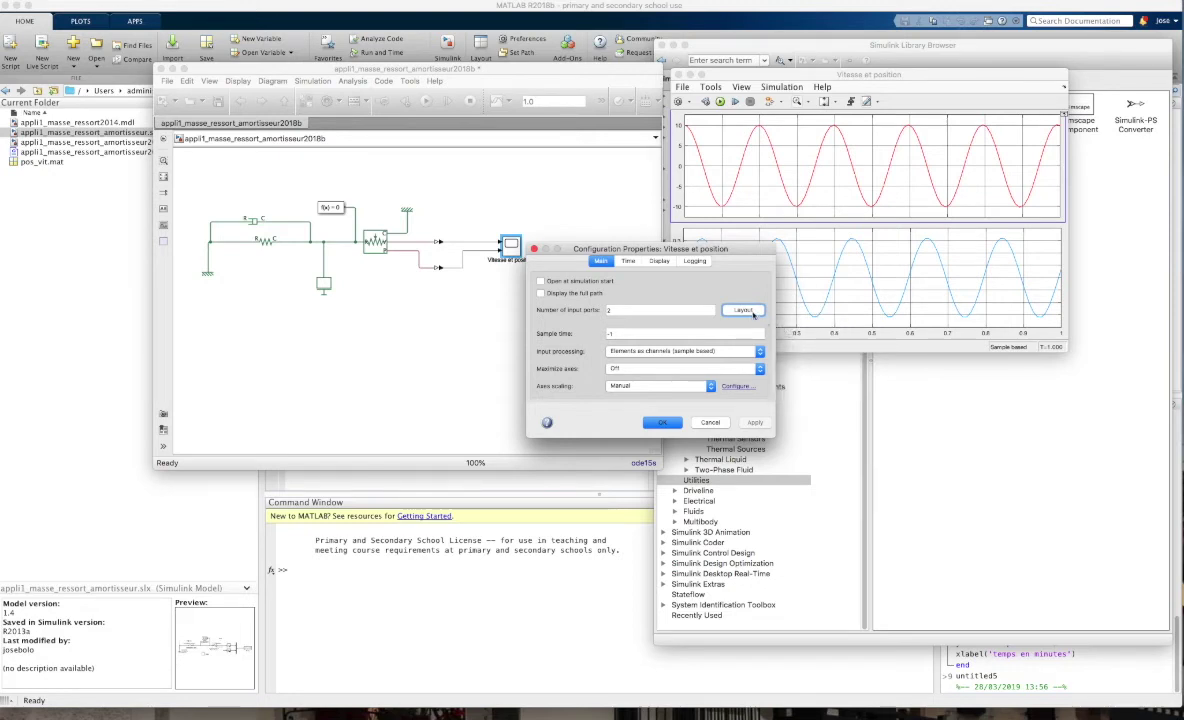
left_click(745, 310)
left_click(810, 320)
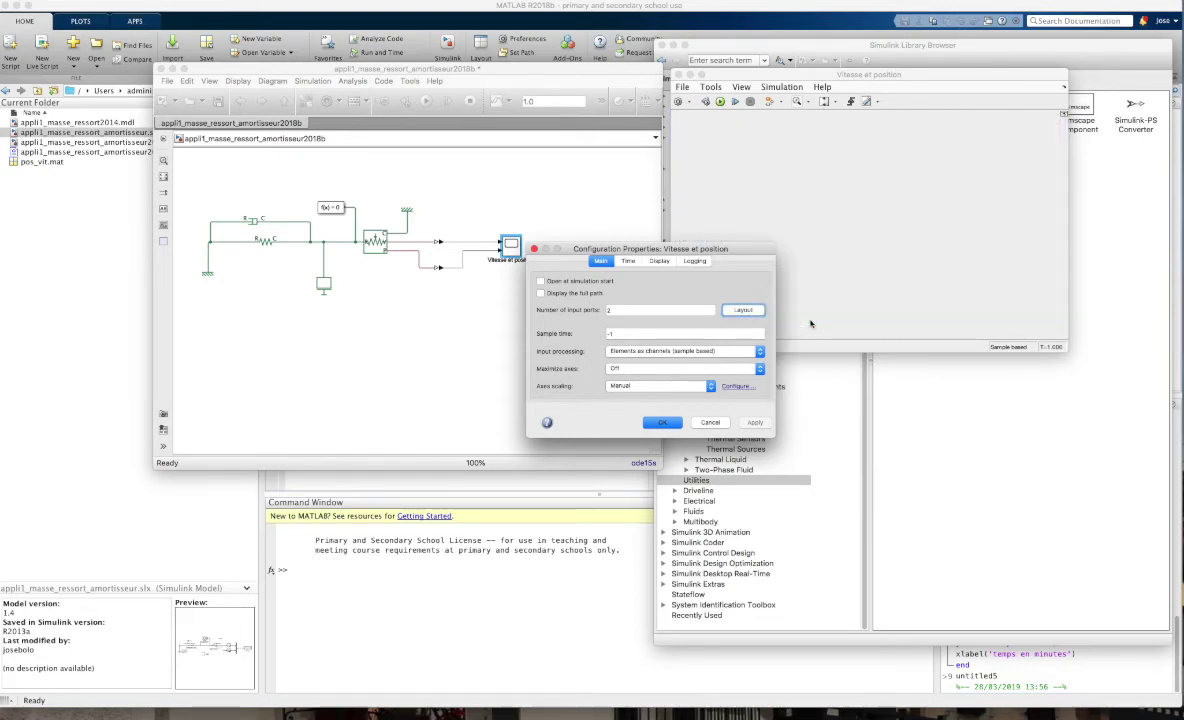
left_click(736, 311)
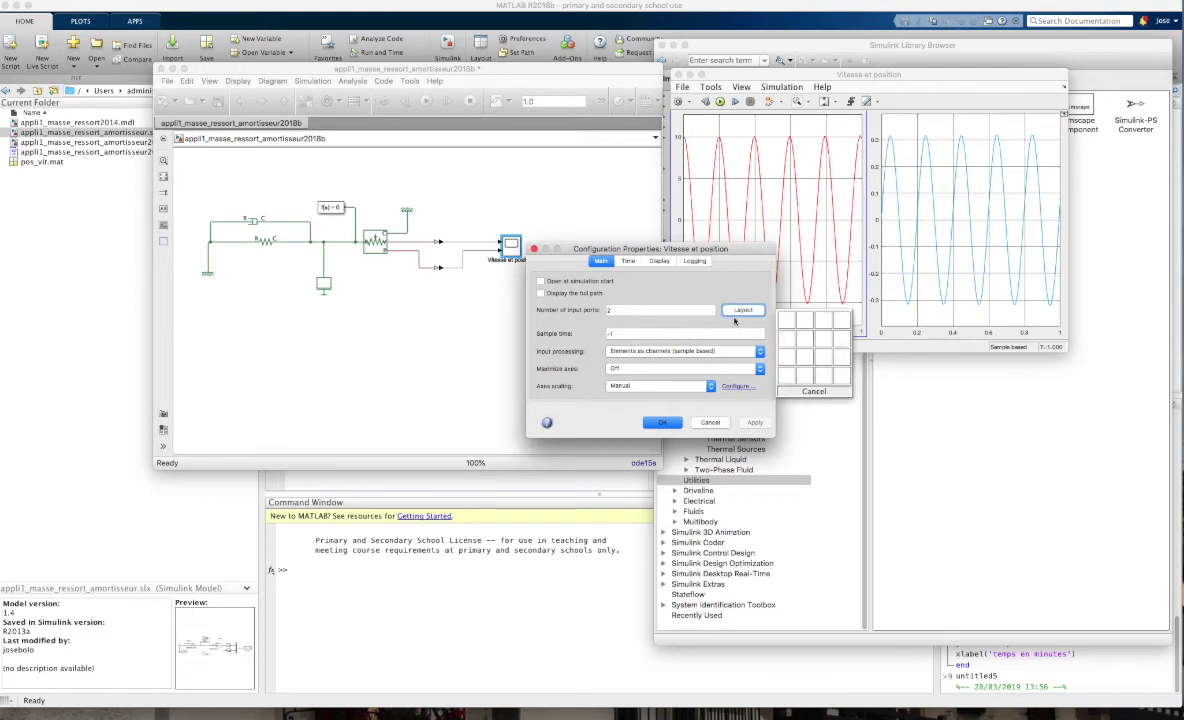
left_click(725, 320)
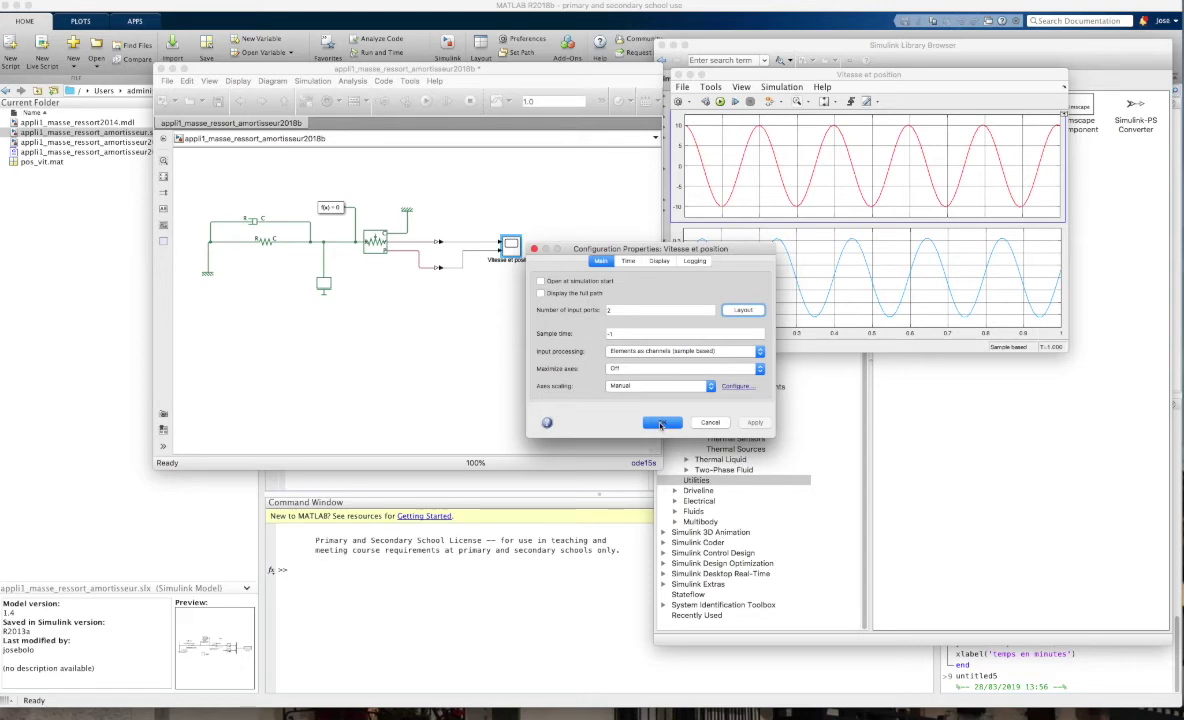
left_click(661, 424)
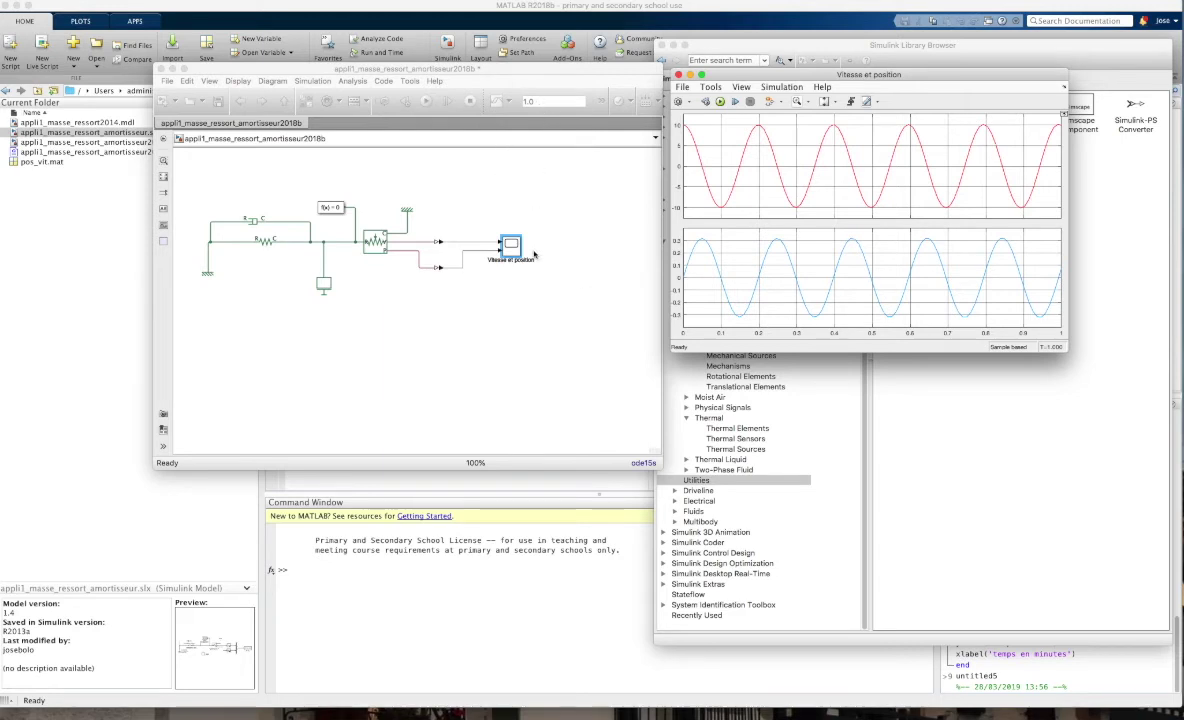
- Run the simulation of the mass-spring-damper model with its existing damper setting
left_click(466, 220)
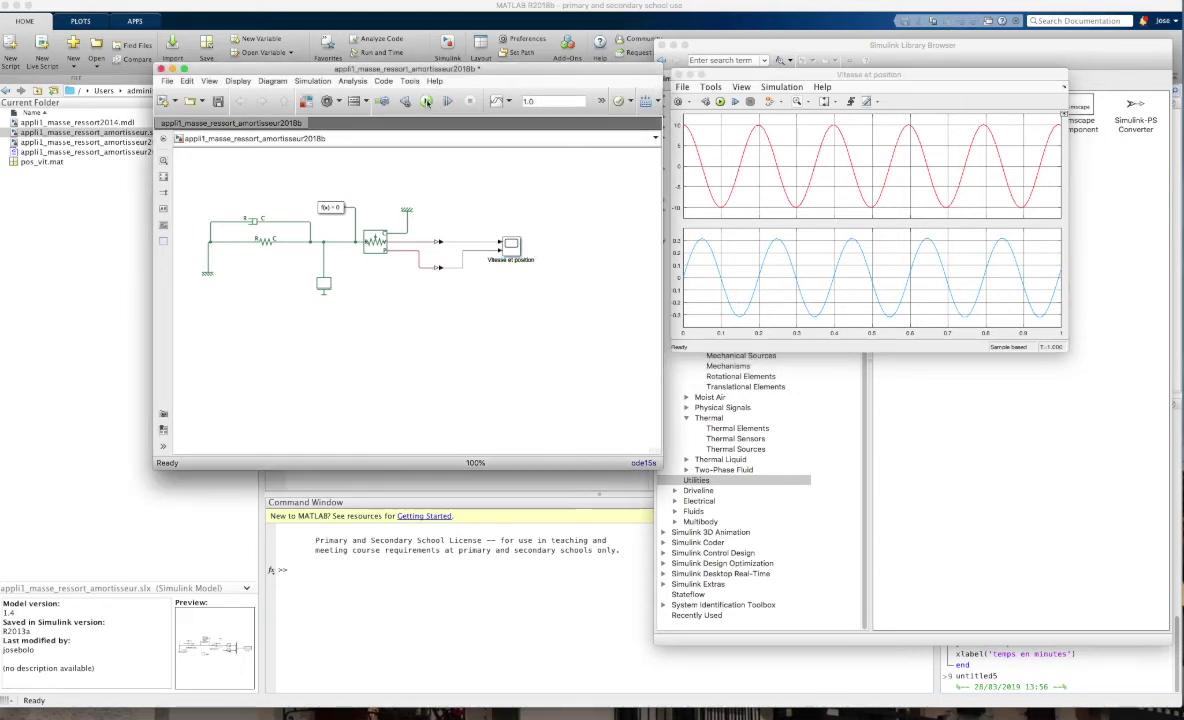
key("super+t")
- Set the Translational Damper's damping coefficient to 10 N/(m/s) and run the simulation
left_click(255, 219)
double_click(262, 224)
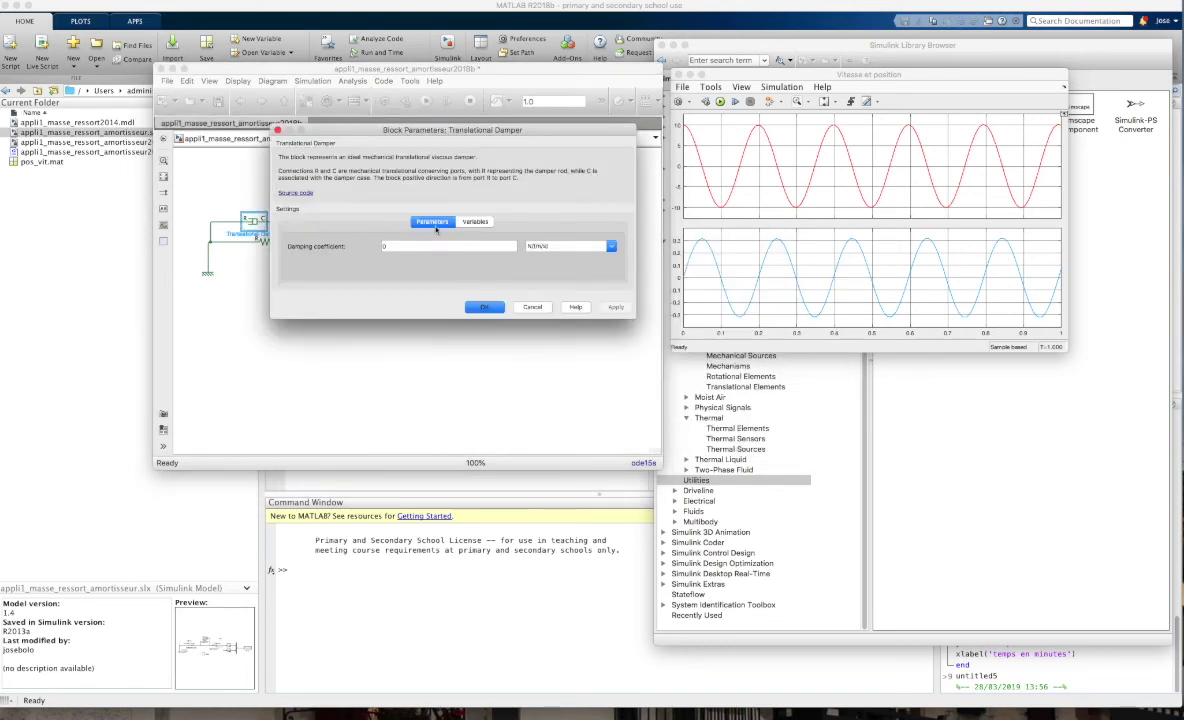
left_click(403, 247)
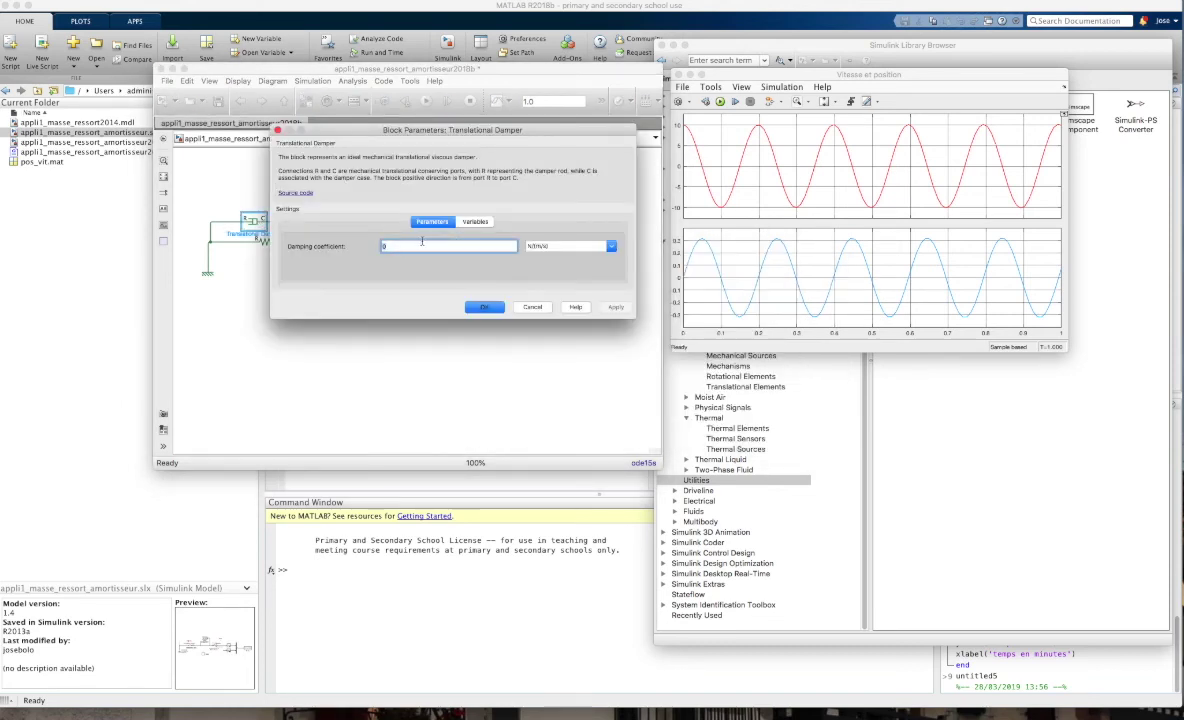
type("10")
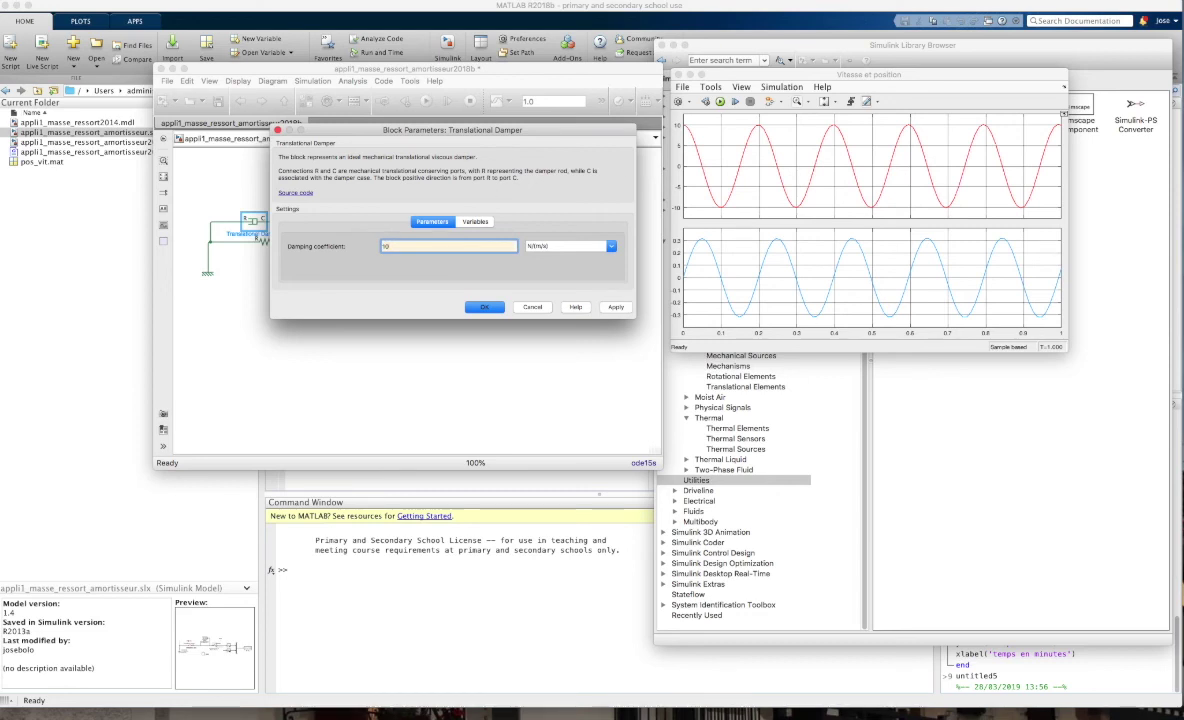
left_click(485, 308)
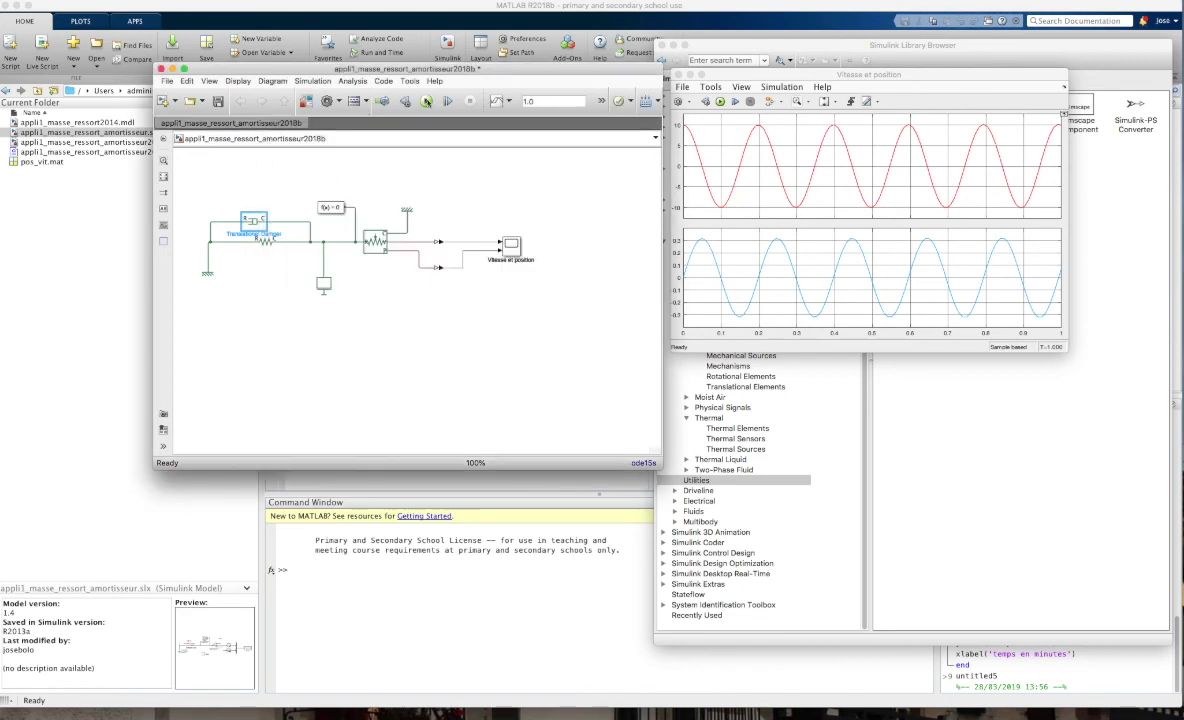
left_click(426, 101)
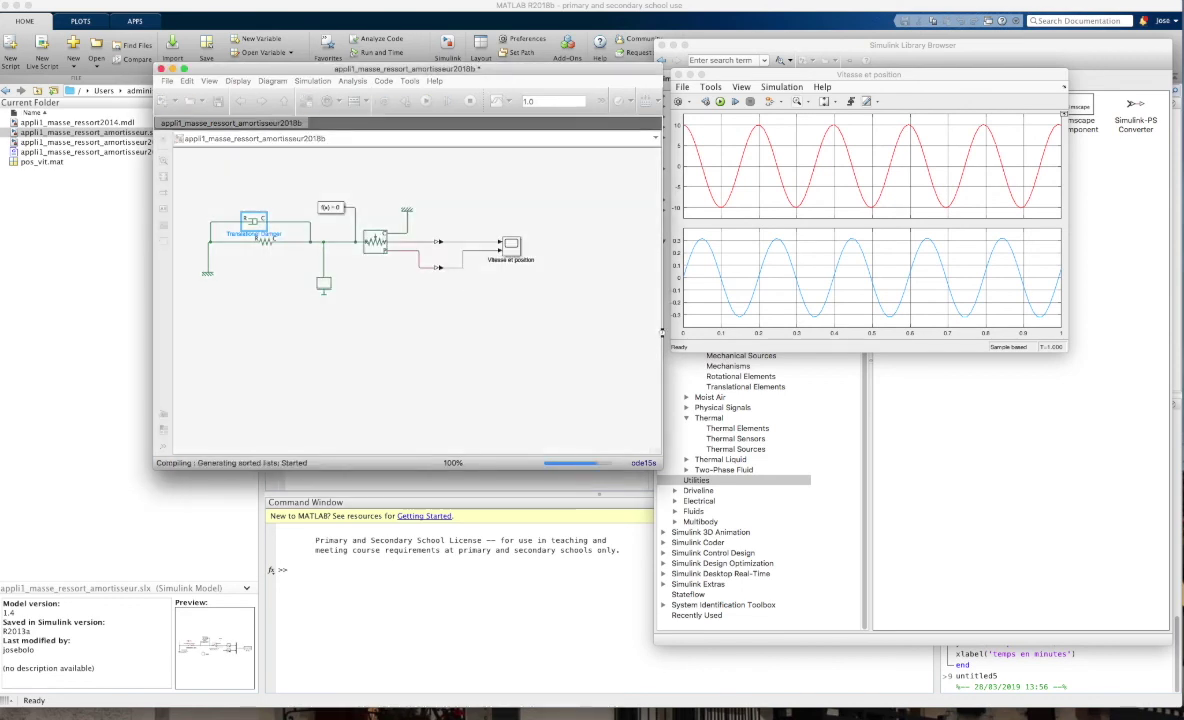